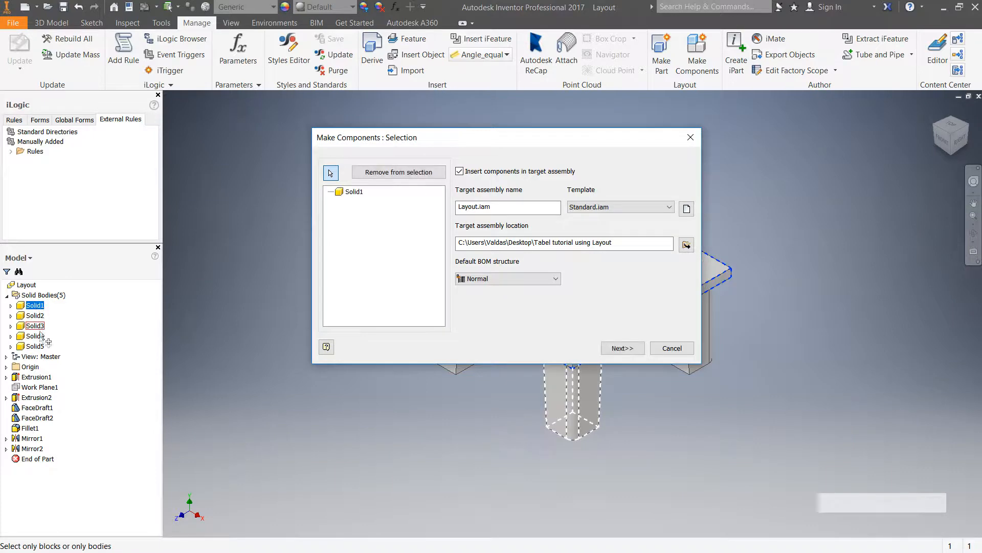
# Make components from all five solid bodies and insert them into the target assembly Layout.iam with the default settings
pyautogui.keyDown('shift'); pyautogui.click(39, 347); pyautogui.keyUp('shift')
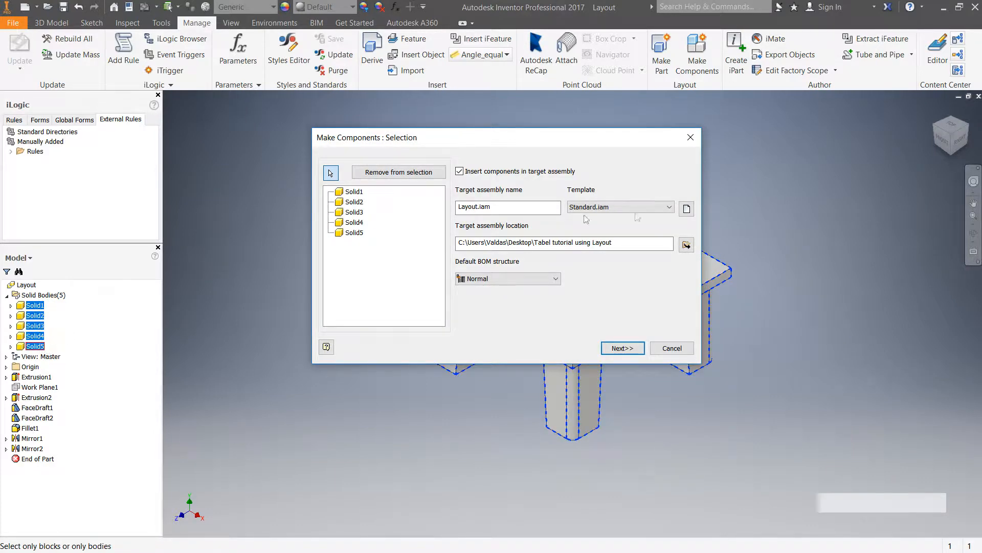
pyautogui.click(614, 348)
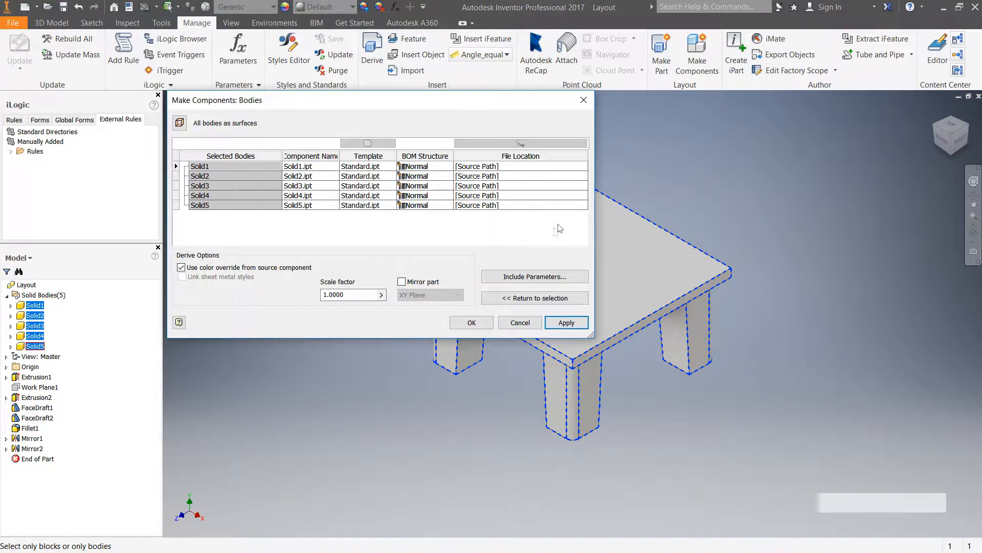
pyautogui.click(574, 323)
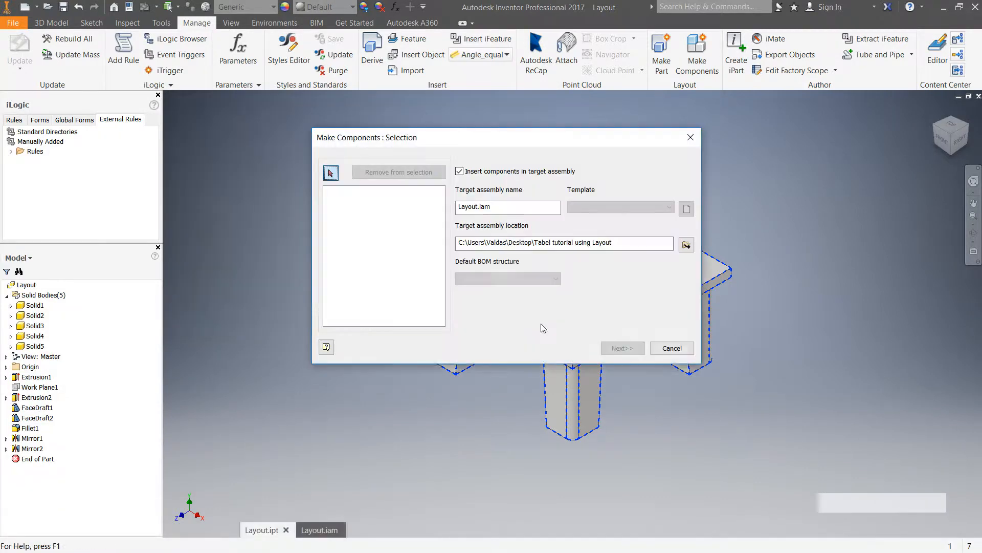
pyautogui.click(672, 348)
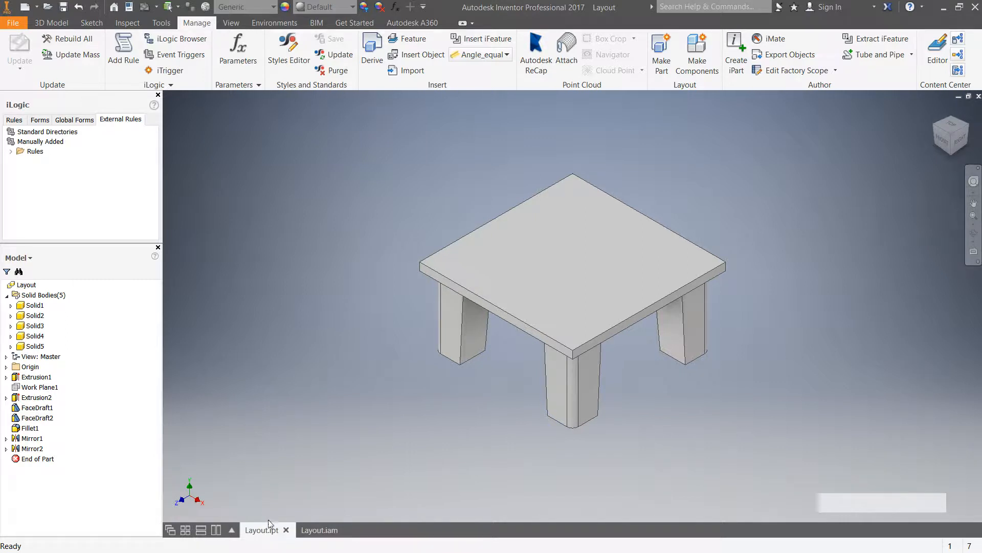
# Switch to the Layout.iam assembly and set its visual style to Shaded with Edges
pyautogui.moveTo(317, 533)
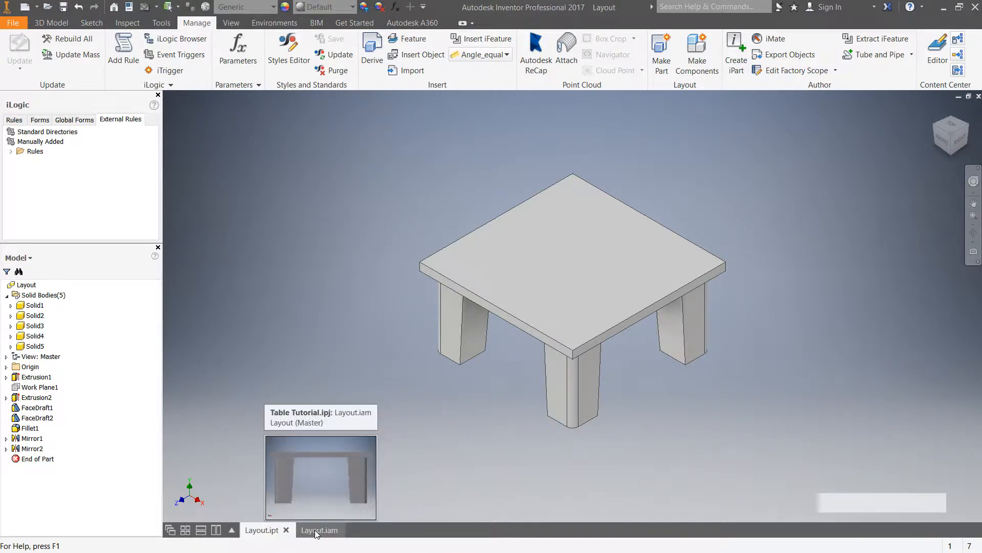
pyautogui.click(316, 531)
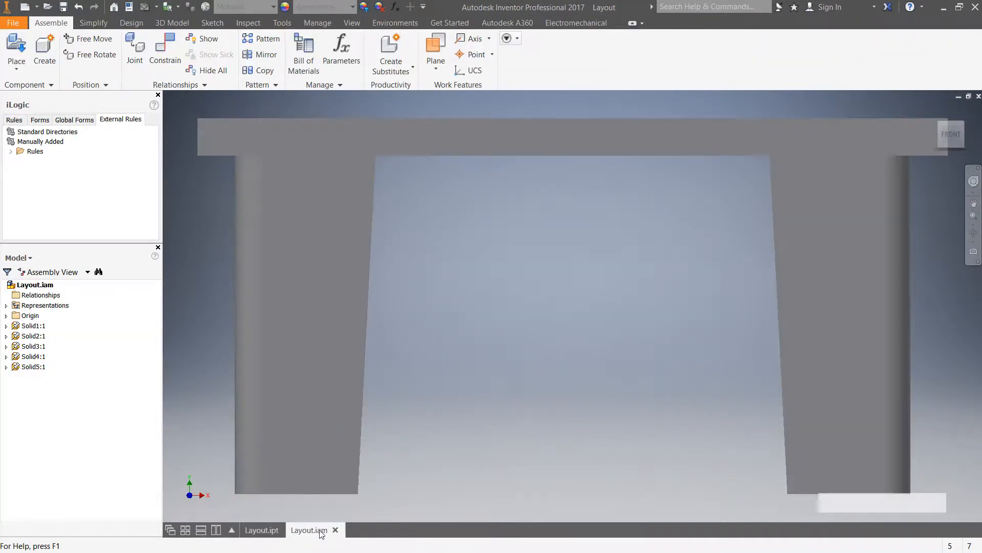
pyautogui.keyDown('shift'); pyautogui.moveTo(520, 322); pyautogui.dragTo(463, 200, button='middle'); pyautogui.keyUp('shift')
pyautogui.click(352, 24)
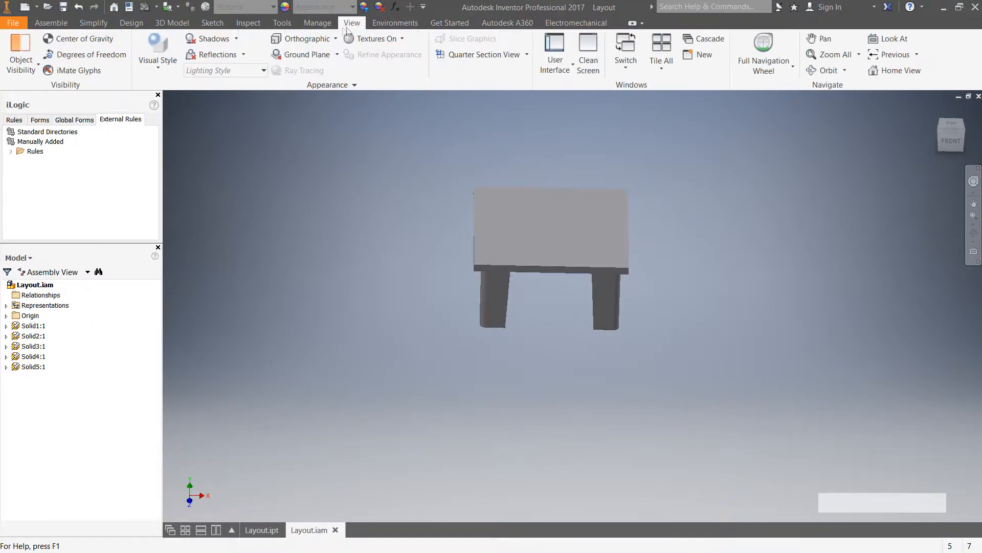
pyautogui.click(143, 65)
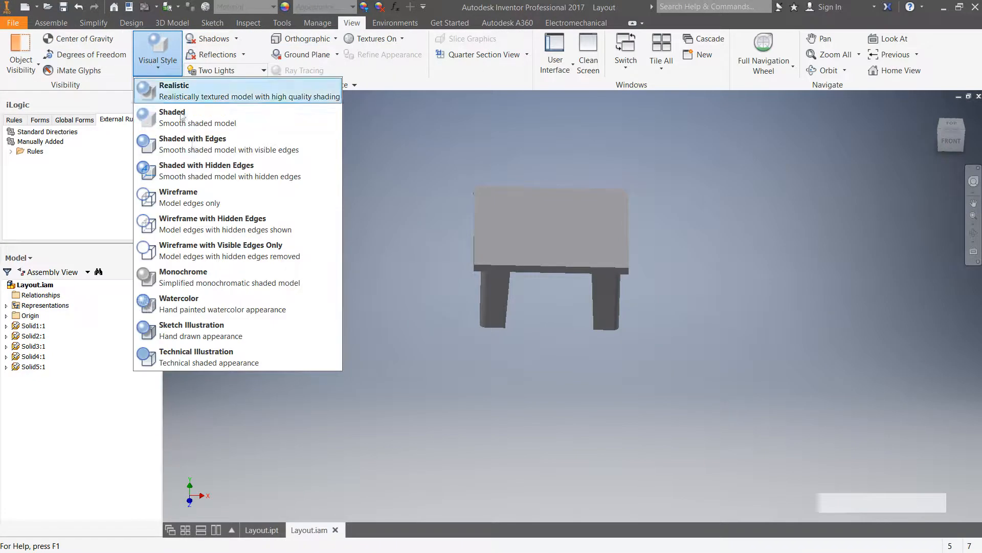
pyautogui.click(193, 144)
pyautogui.keyDown('shift'); pyautogui.moveTo(547, 240); pyautogui.dragTo(542, 274, button='middle'); pyautogui.keyUp('shift')
pyautogui.scroll(-3, 578, 237)
pyautogui.moveTo(580, 237); pyautogui.dragTo(489, 255, button='middle')
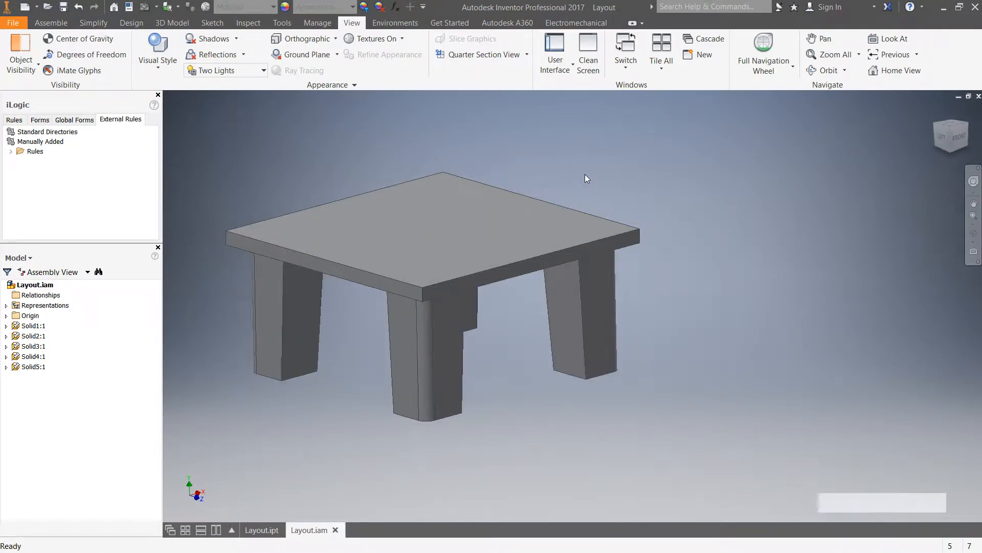
# Assign the Wood (Birch) material to all five table components, Solid1 to Solid5
pyautogui.click(31, 326)
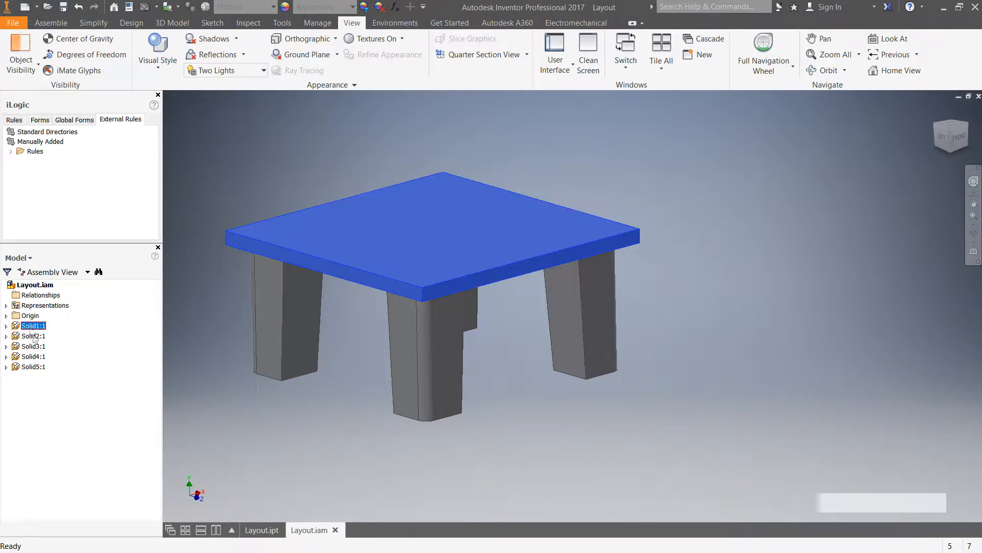
pyautogui.keyDown('shift'); pyautogui.click(33, 367); pyautogui.keyUp('shift')
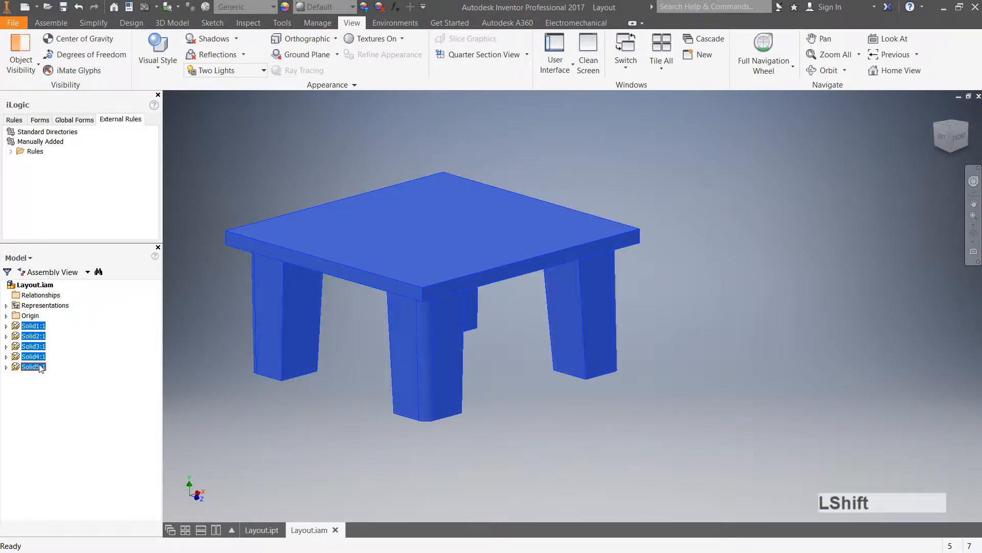
pyautogui.click(272, 6)
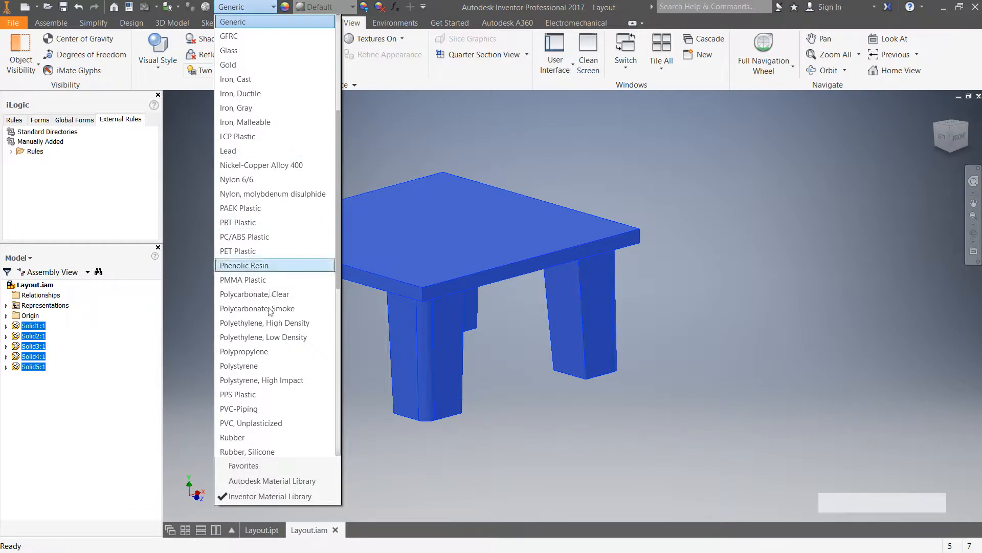
pyautogui.scroll(-9, 275, 366)
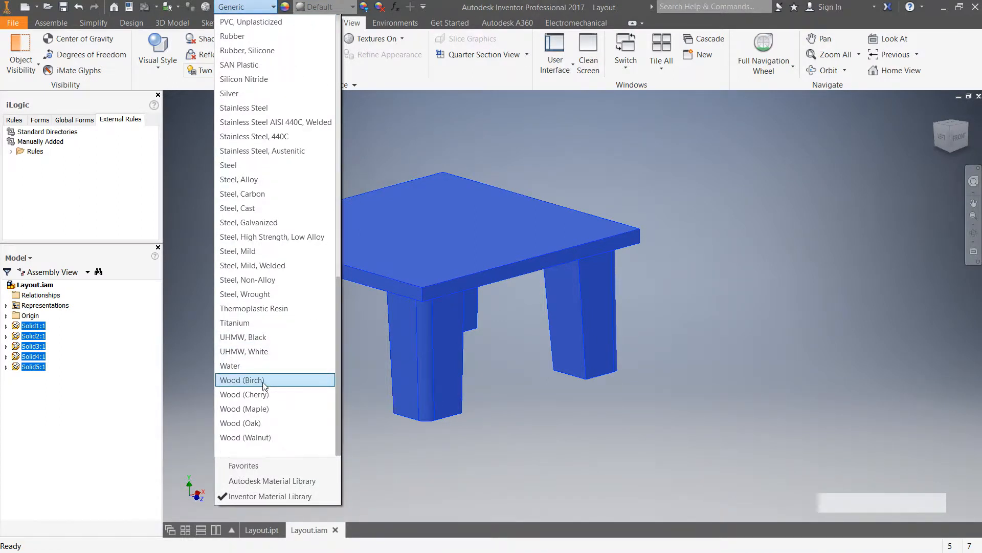
pyautogui.click(264, 381)
pyautogui.moveTo(252, 125); pyautogui.dragTo(305, 145, button='middle')
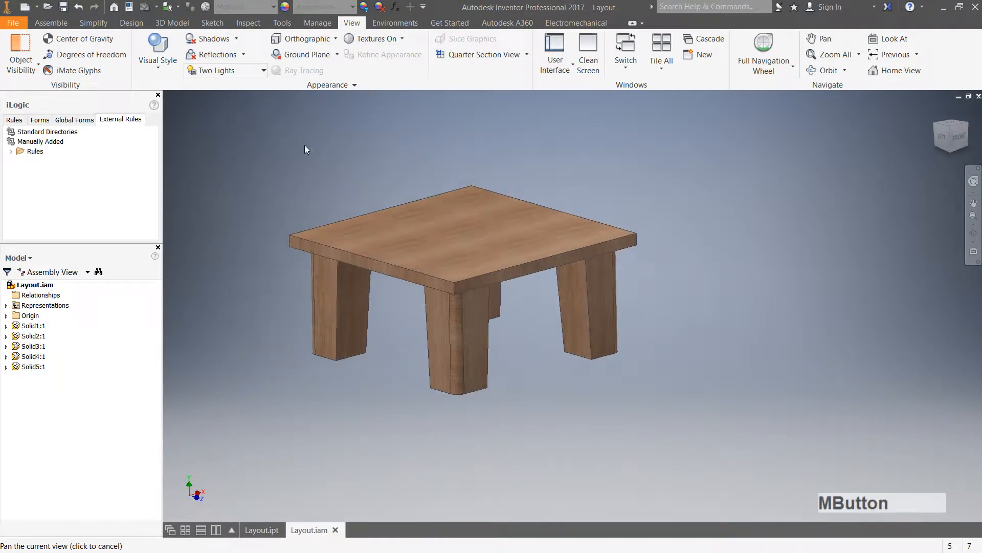
# Open the assembly's bill of materials in a maximized window and enable the Structured BOM view
pyautogui.click(52, 23)
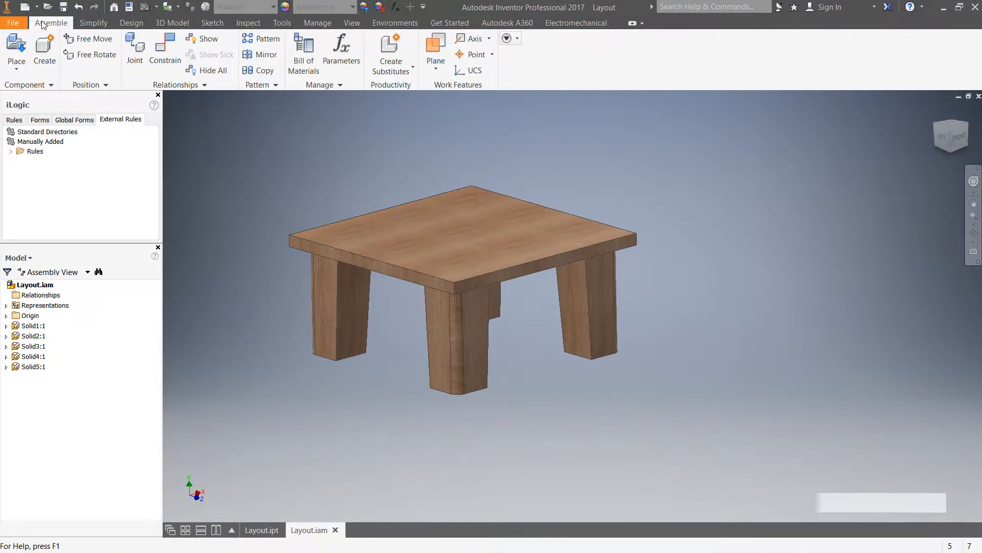
pyautogui.click(316, 71)
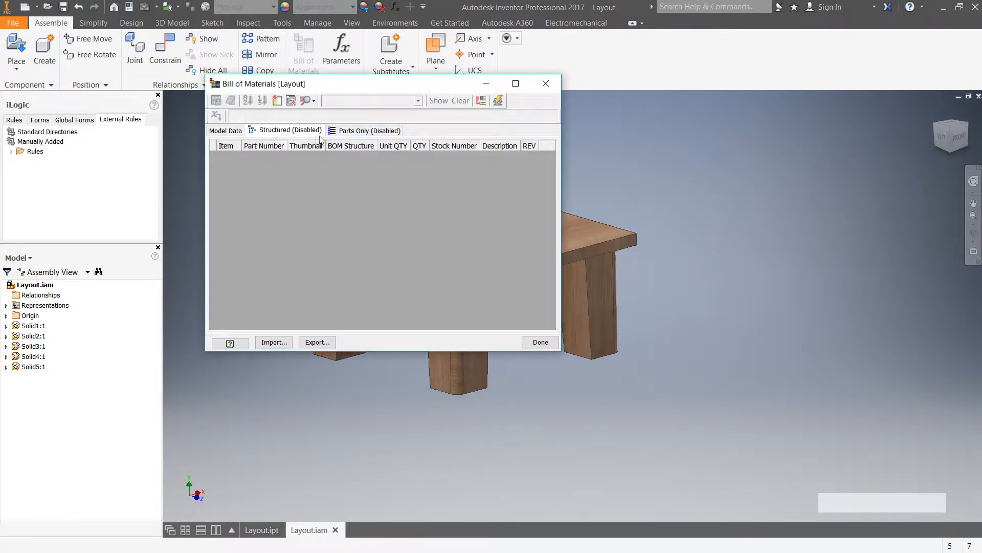
pyautogui.rightClick(282, 133)
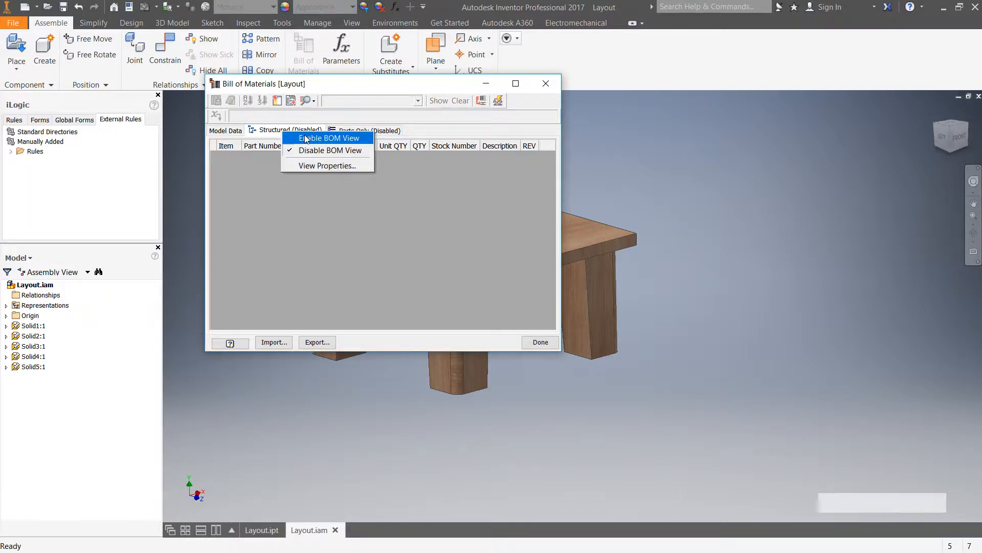
pyautogui.click(306, 139)
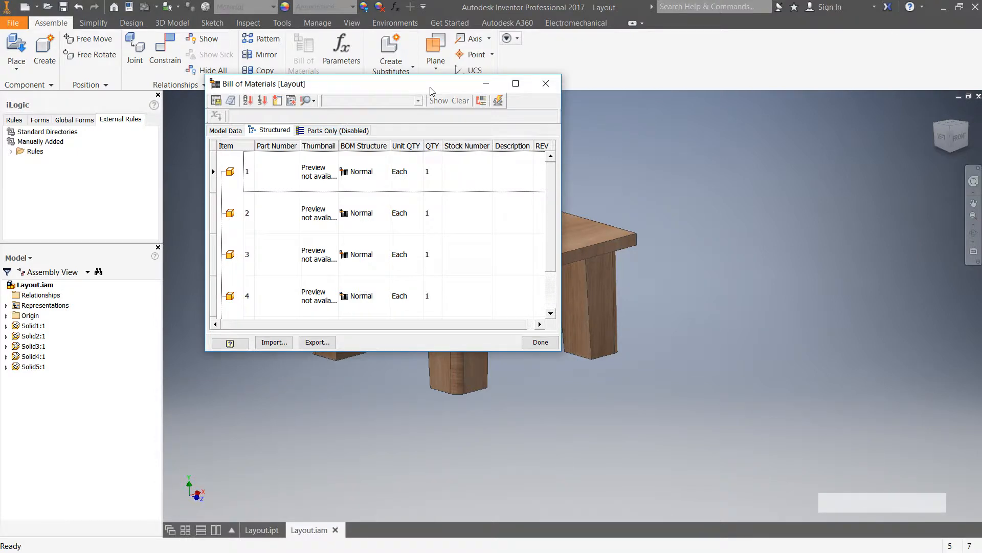
pyautogui.doubleClick(430, 90)
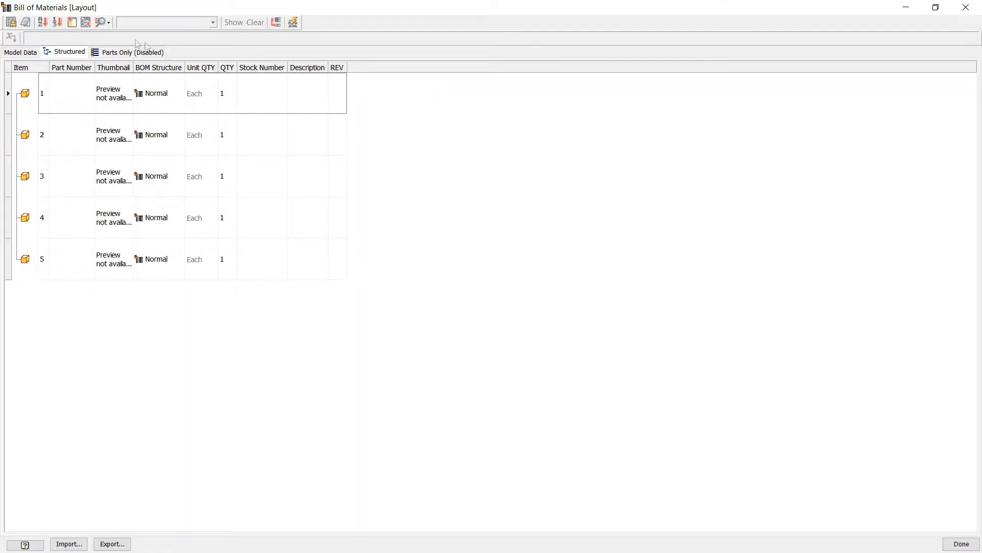
# Add a Material column to the structured bill of materials and close it
pyautogui.click(76, 24)
pyautogui.moveTo(557, 376); pyautogui.dragTo(315, 132)
pyautogui.moveTo(379, 196); pyautogui.dragTo(615, 456)
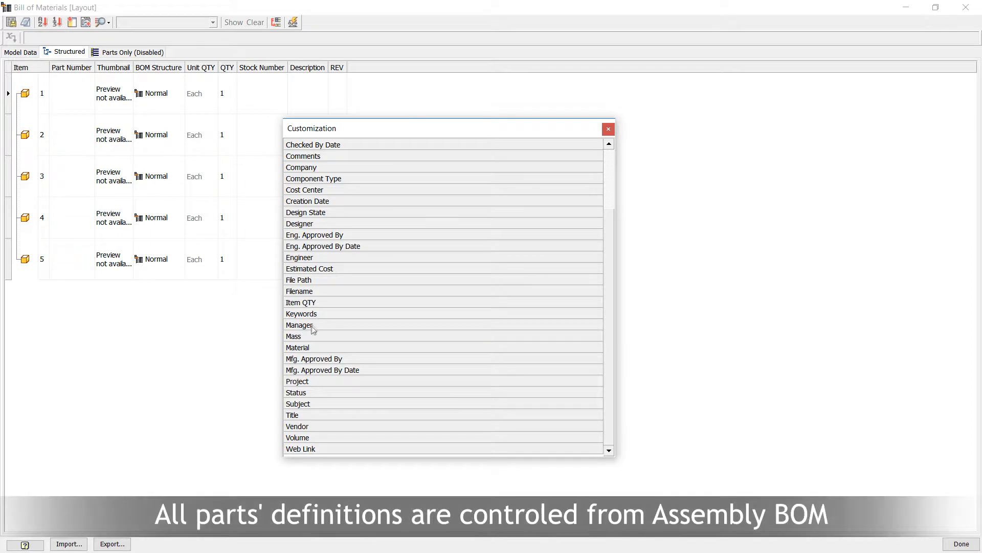
pyautogui.doubleClick(303, 347)
pyautogui.click(608, 129)
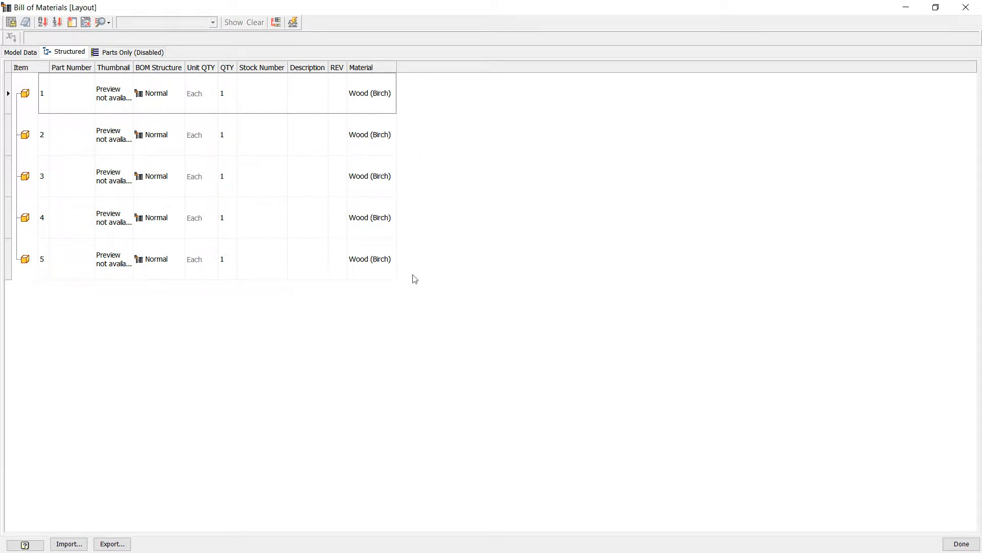
pyautogui.click(966, 7)
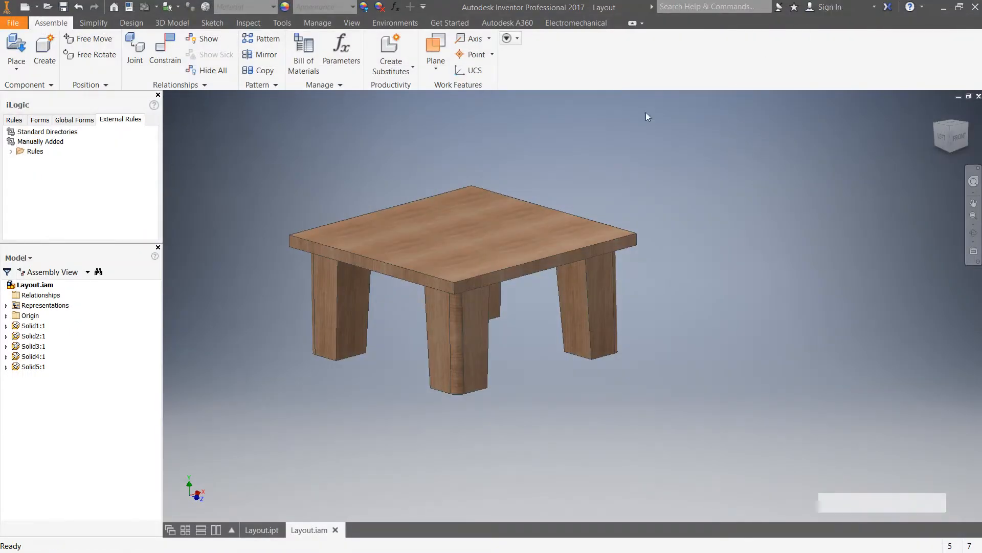
# Create a new drawing file for the table assembly
pyautogui.click(15, 23)
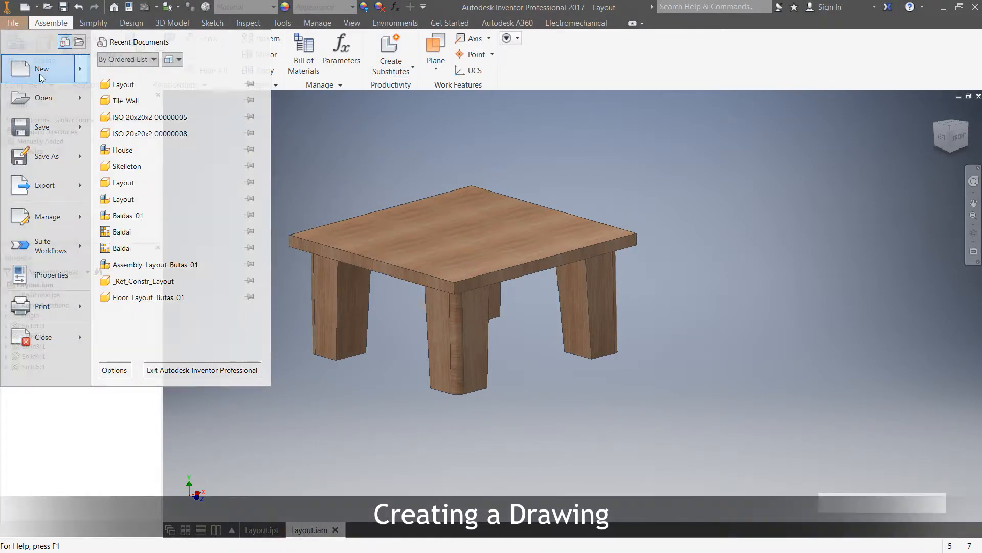
pyautogui.click(23, 69)
pyautogui.doubleClick(543, 332)
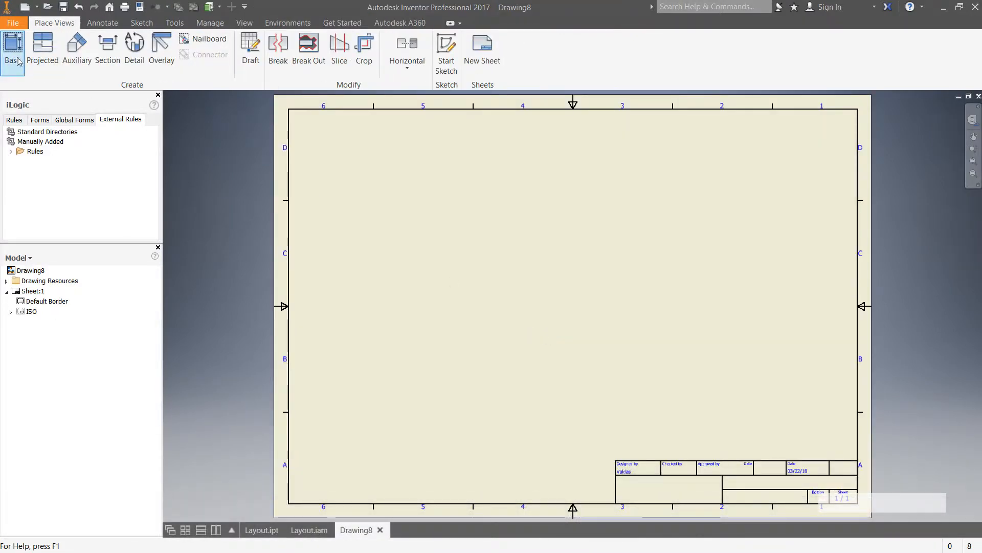
# Place a front base view of the table assembly at 0.14 : 1 with a projected top view below and an isometric view beside it
pyautogui.moveTo(573, 272); pyautogui.dragTo(427, 163)
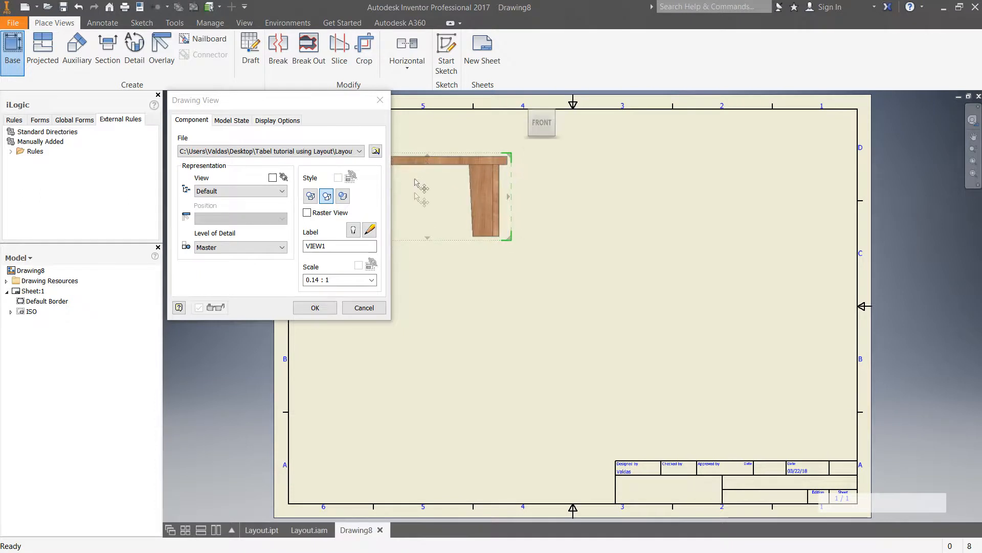
pyautogui.click(425, 376)
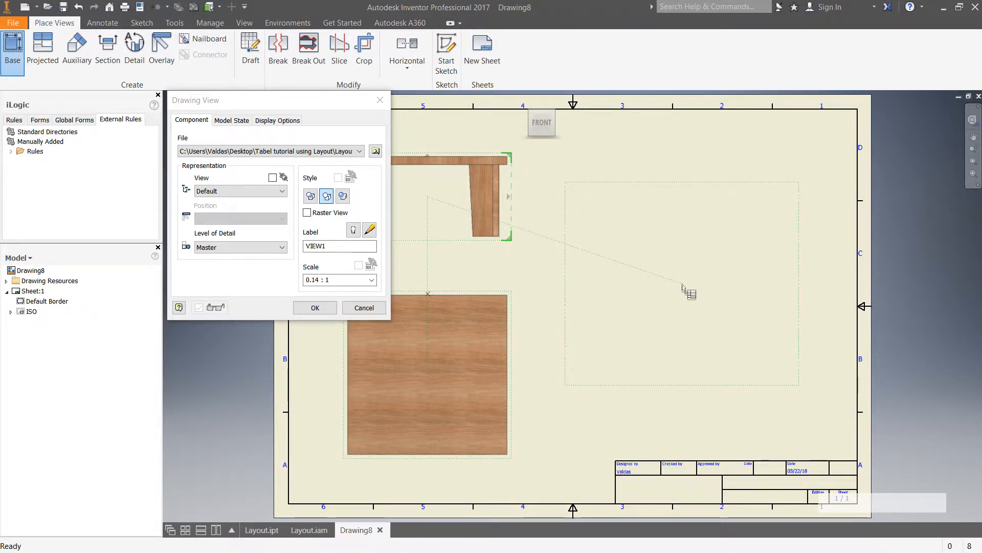
pyautogui.click(689, 299)
pyautogui.rightClick(692, 300)
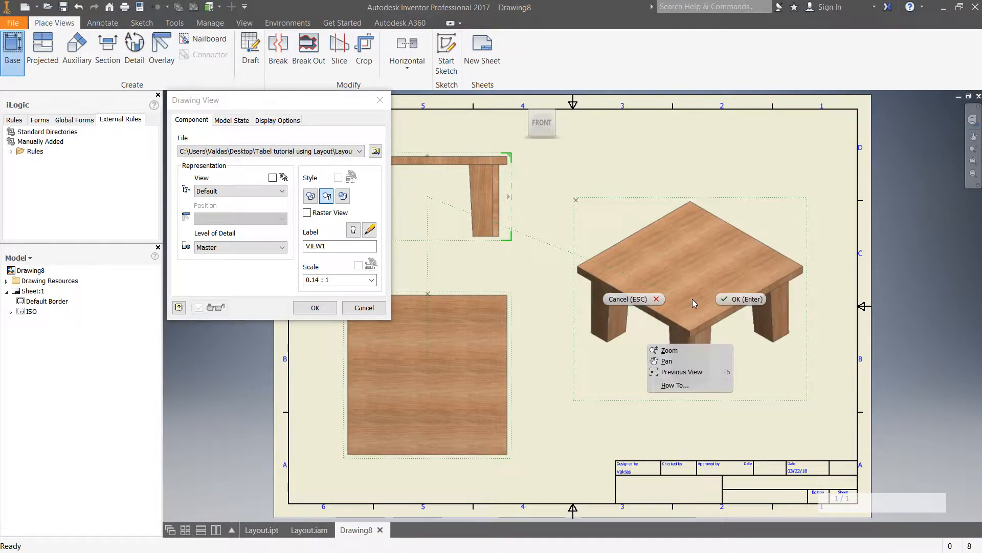
pyautogui.click(741, 299)
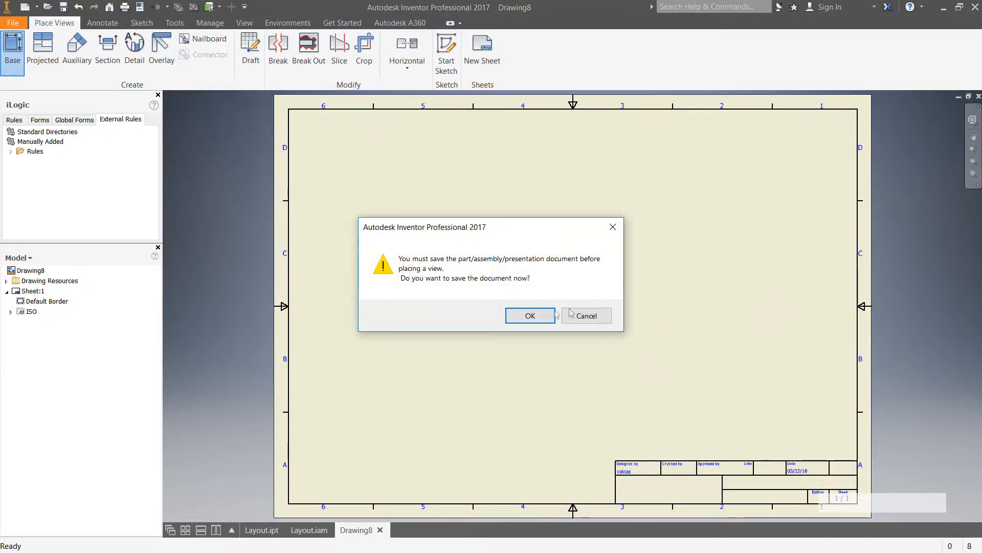
# Save Layout.iam with its dependent files, and move the isometric view slightly higher on the sheet
pyautogui.click(530, 316)
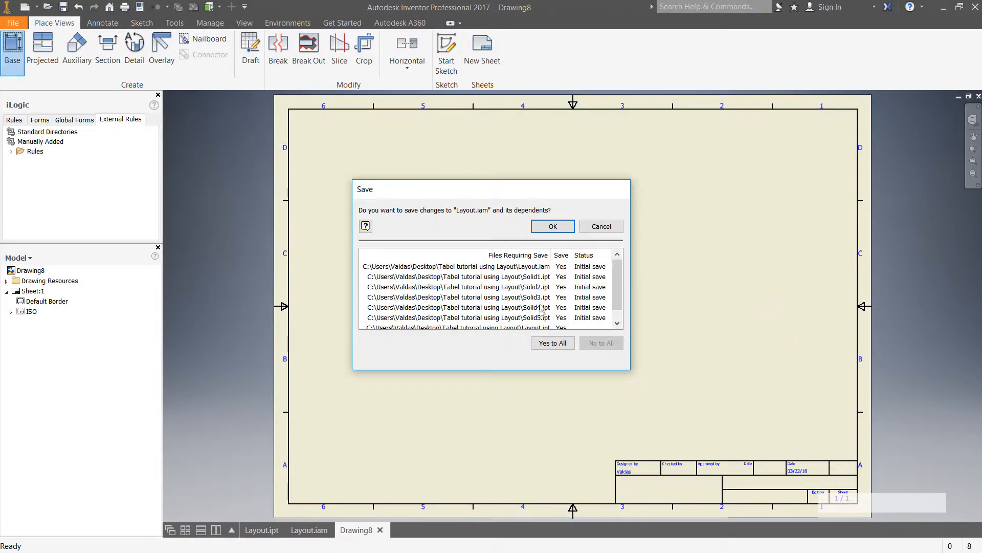
pyautogui.click(553, 226)
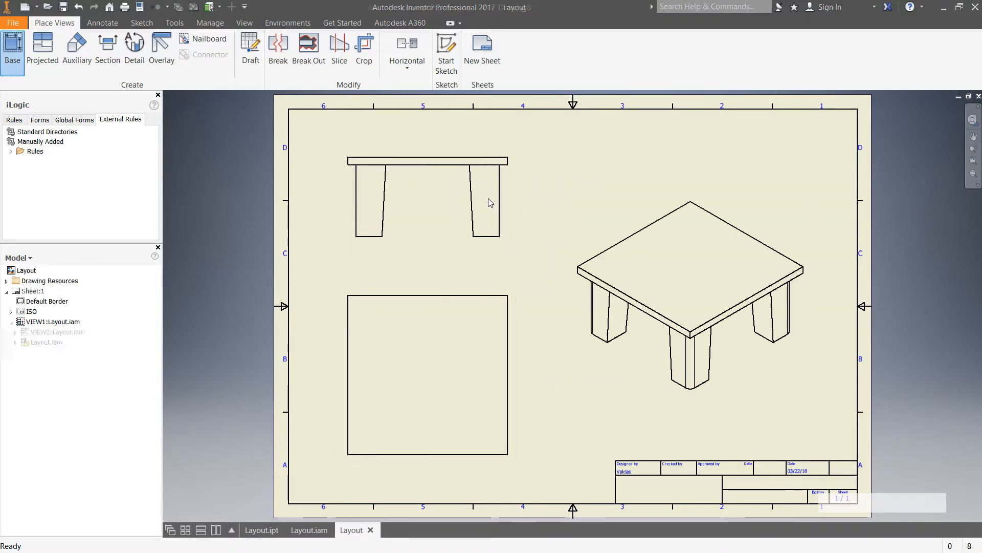
pyautogui.moveTo(680, 203); pyautogui.dragTo(692, 155)
pyautogui.click(546, 170)
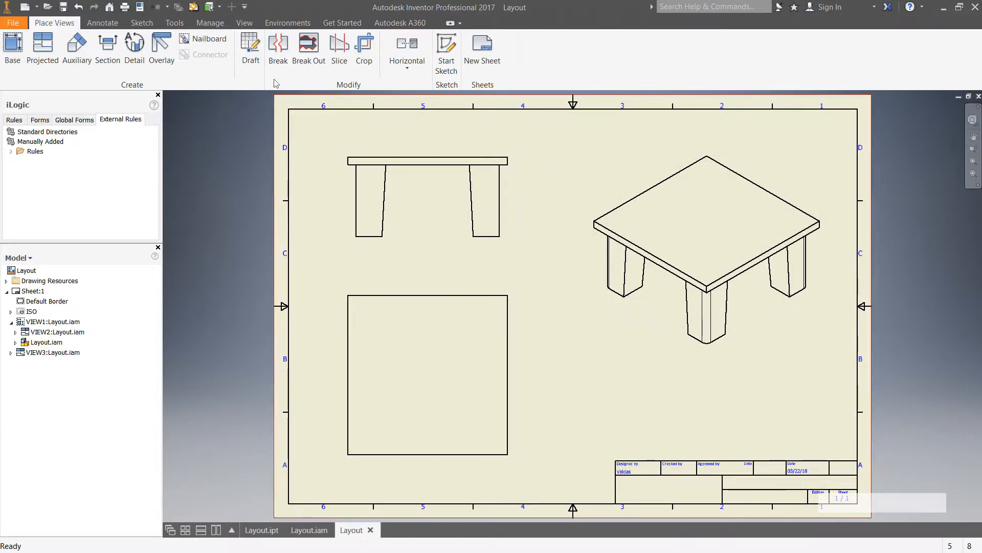
# Insert a structured parts list sourced from Layout.iam, placed against the sheet border above the title block
pyautogui.click(102, 23)
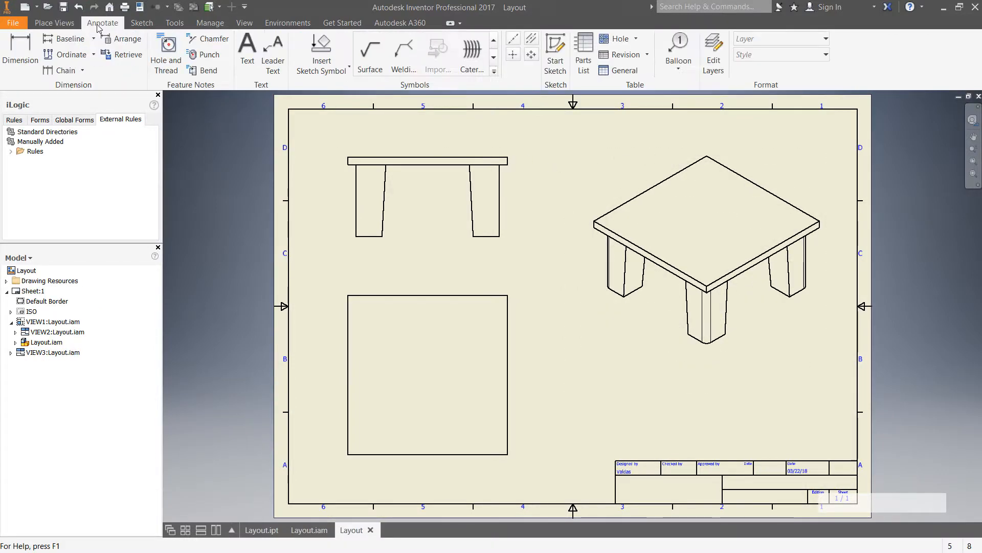
pyautogui.click(583, 54)
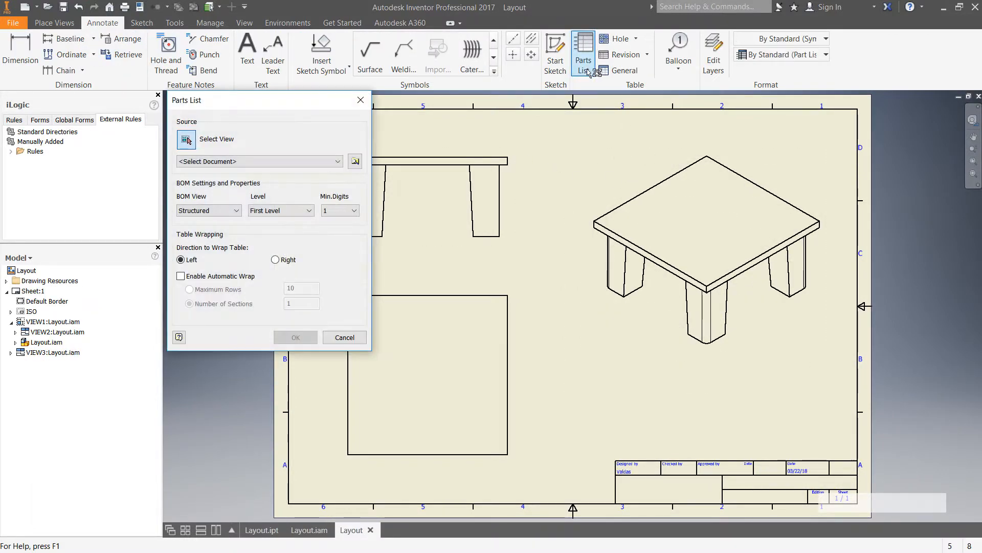
pyautogui.click(291, 162)
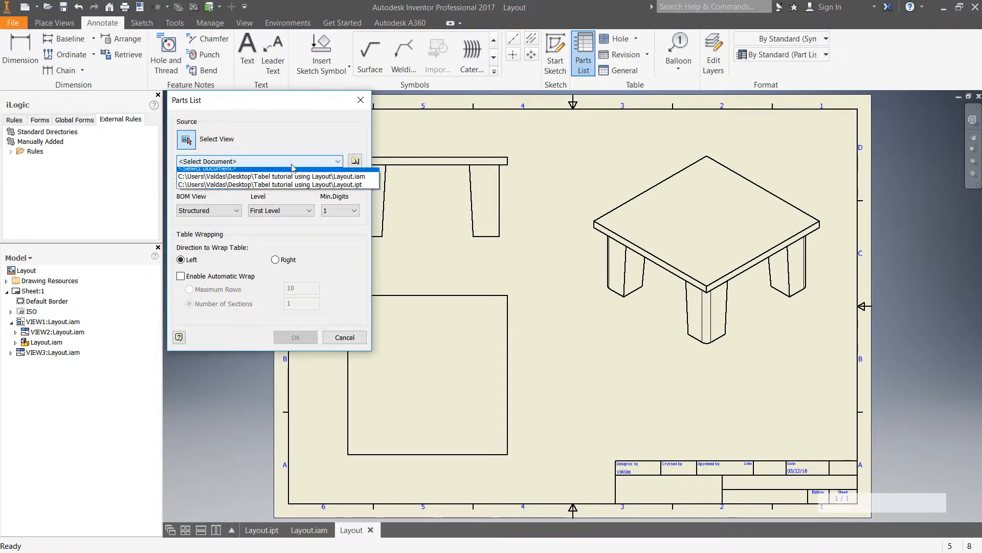
pyautogui.click(321, 180)
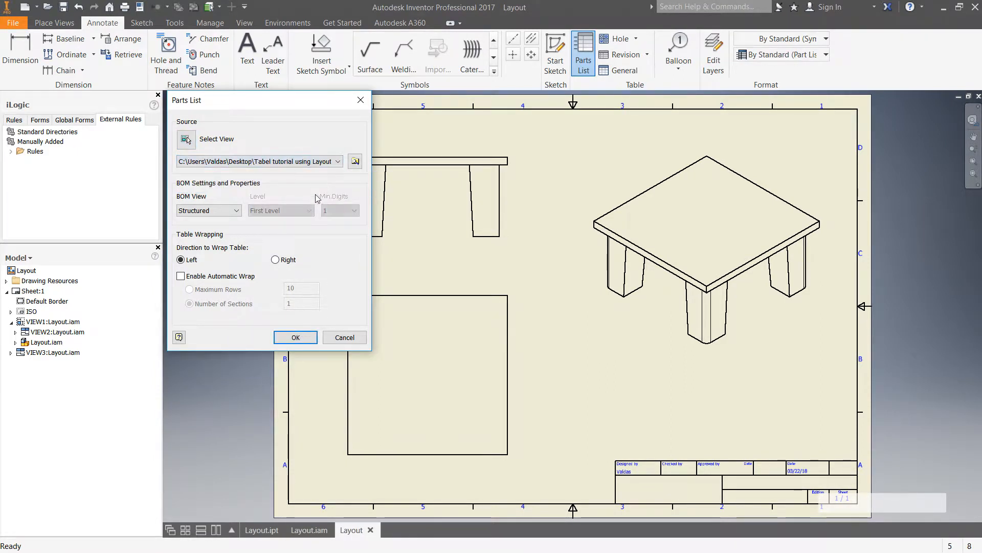
pyautogui.click(296, 338)
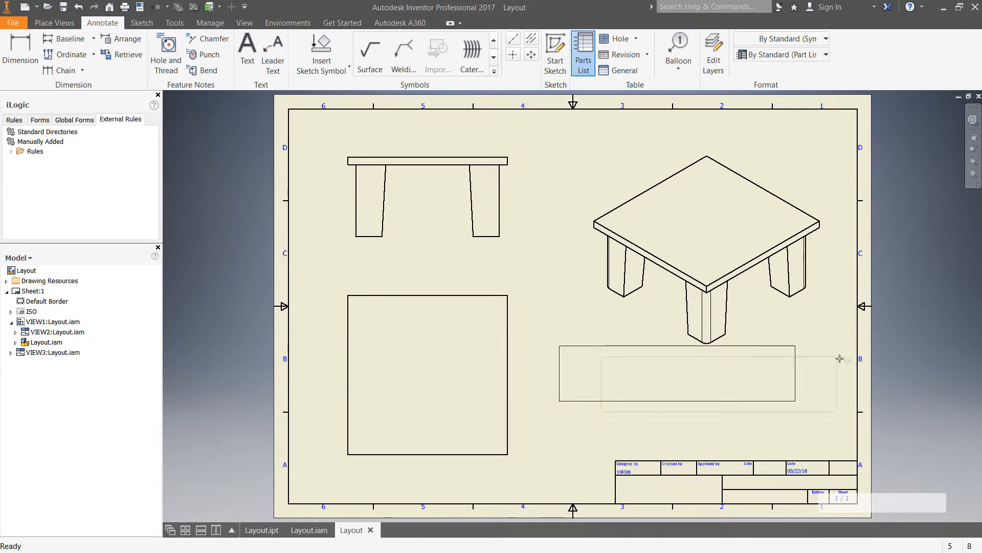
pyautogui.click(858, 387)
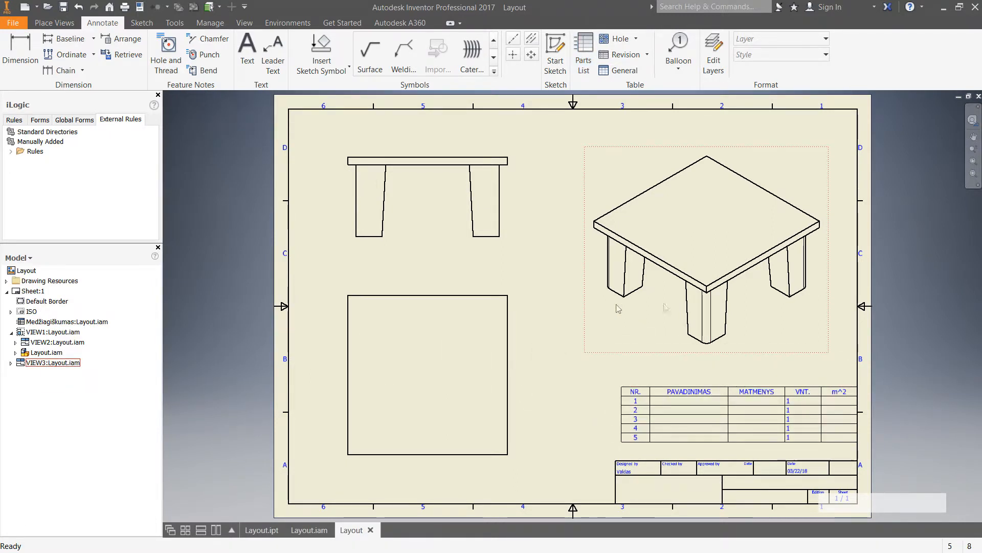
# Change the placed parts list's style to Material List (ISO)
pyautogui.click(677, 393)
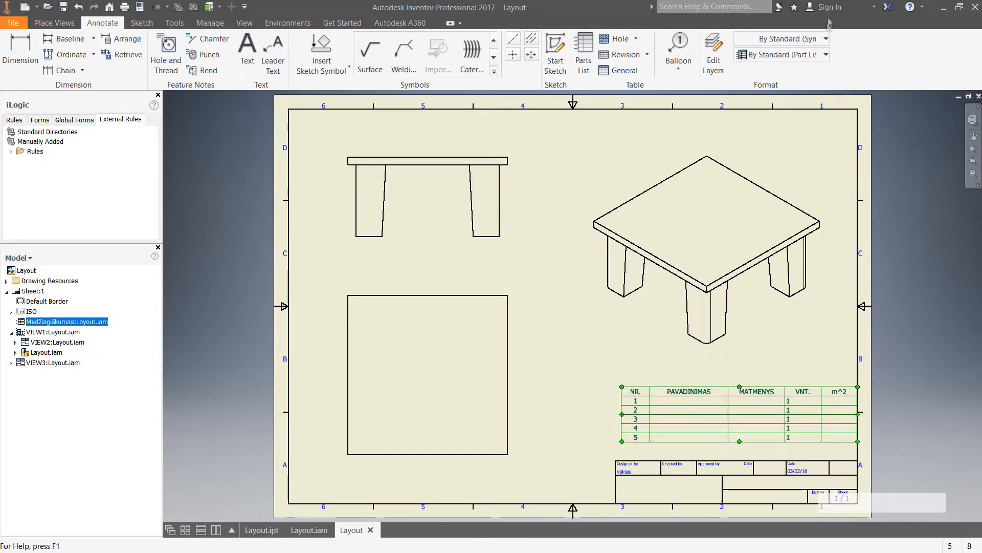
pyautogui.click(808, 55)
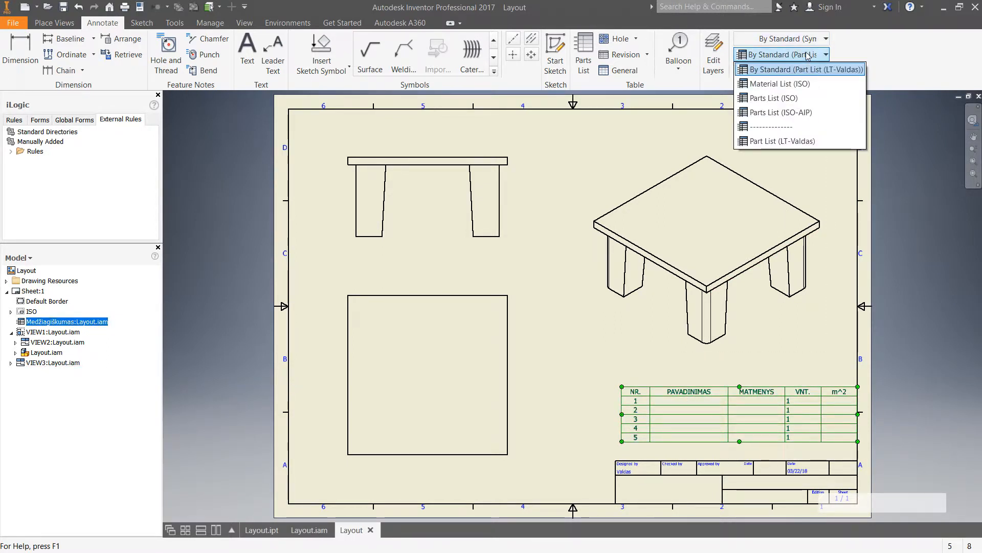
pyautogui.click(818, 85)
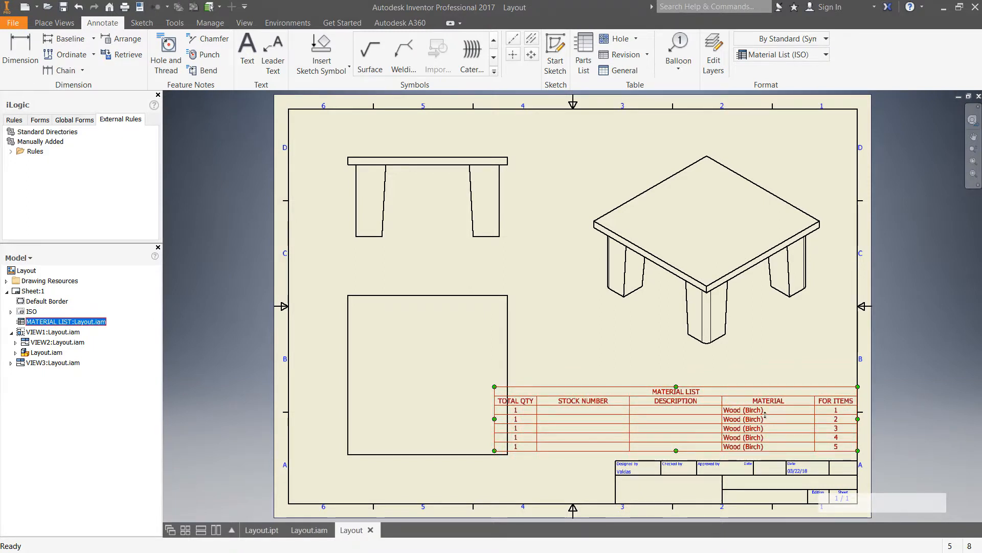
# Move the front view slightly left, together with its projected top view, to clear the material list
pyautogui.moveTo(681, 413); pyautogui.dragTo(717, 352, button='middle')
pyautogui.moveTo(550, 189); pyautogui.dragTo(521, 190)
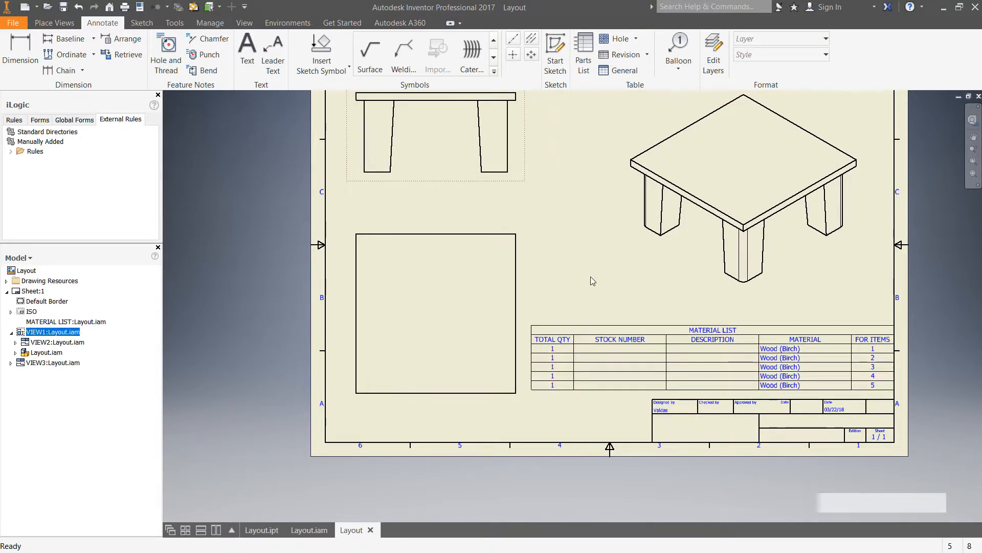
pyautogui.click(592, 280)
pyautogui.moveTo(592, 280)
pyautogui.mouseDown(button='middle')
pyautogui.moveTo(591, 329)
pyautogui.moveTo(575, 338)
pyautogui.mouseUp(button='middle')
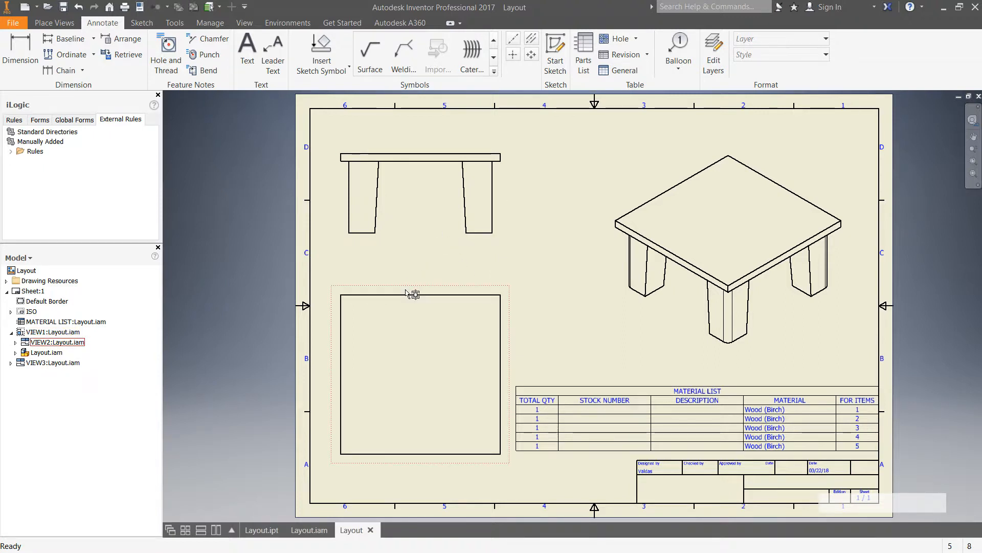
# Open the material list's bill of materials and enter the descriptions Tabletop for Solid1 and Leg for Solid2
pyautogui.rightClick(675, 395)
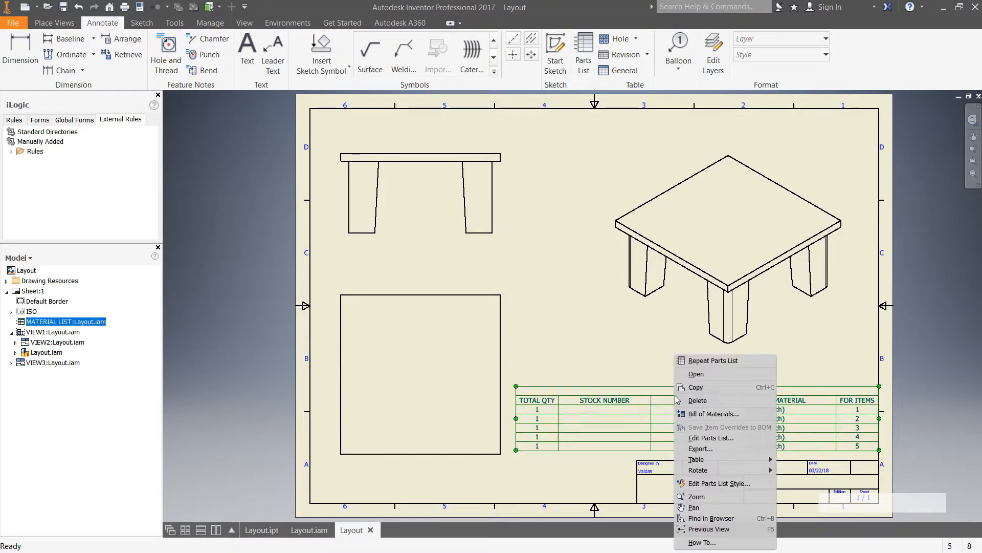
pyautogui.click(695, 414)
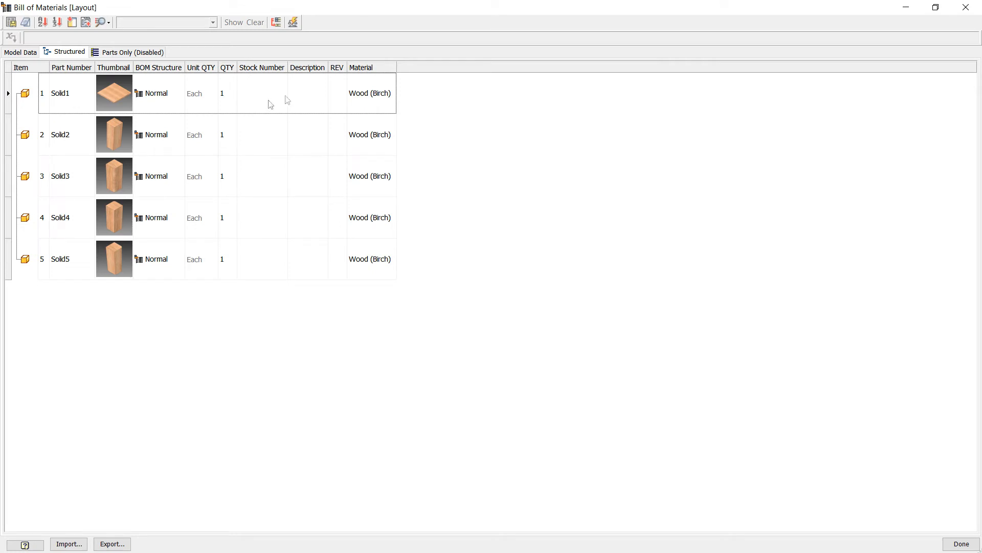
pyautogui.click(322, 95)
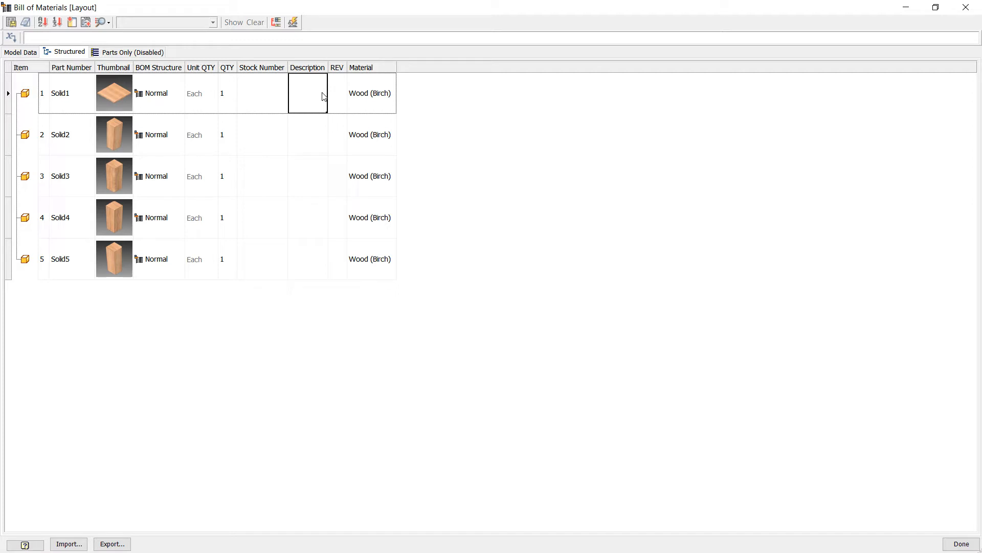
pyautogui.write('Table')
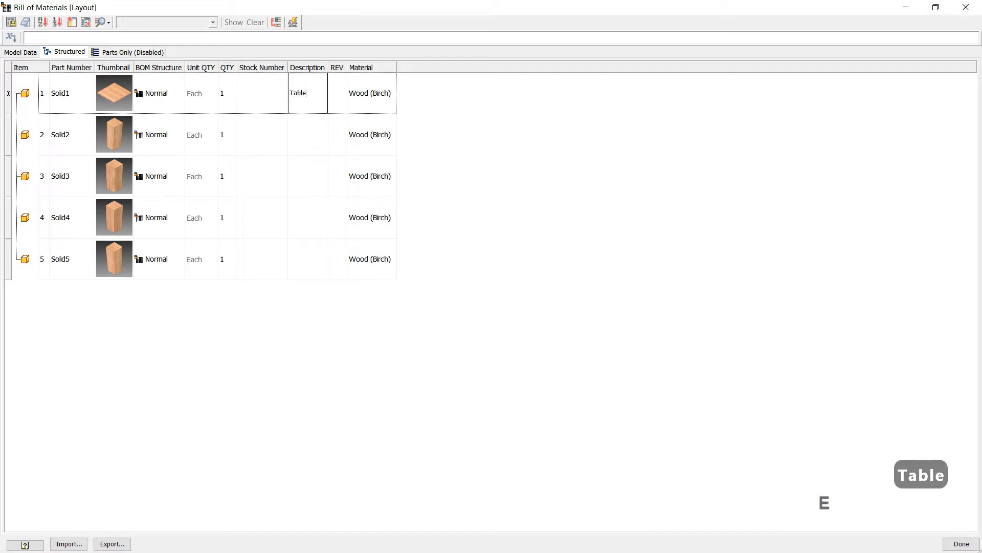
pyautogui.write('top')
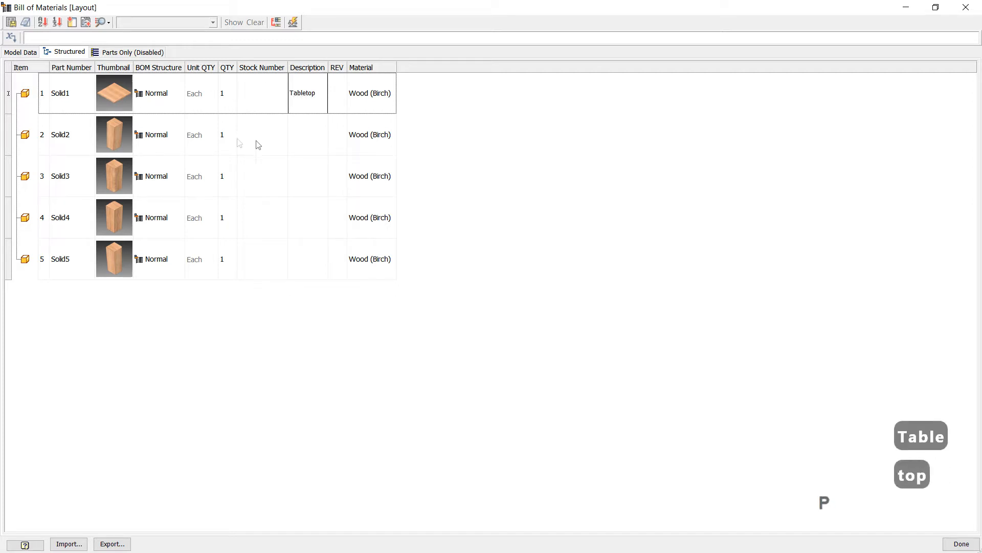
pyautogui.click(314, 146)
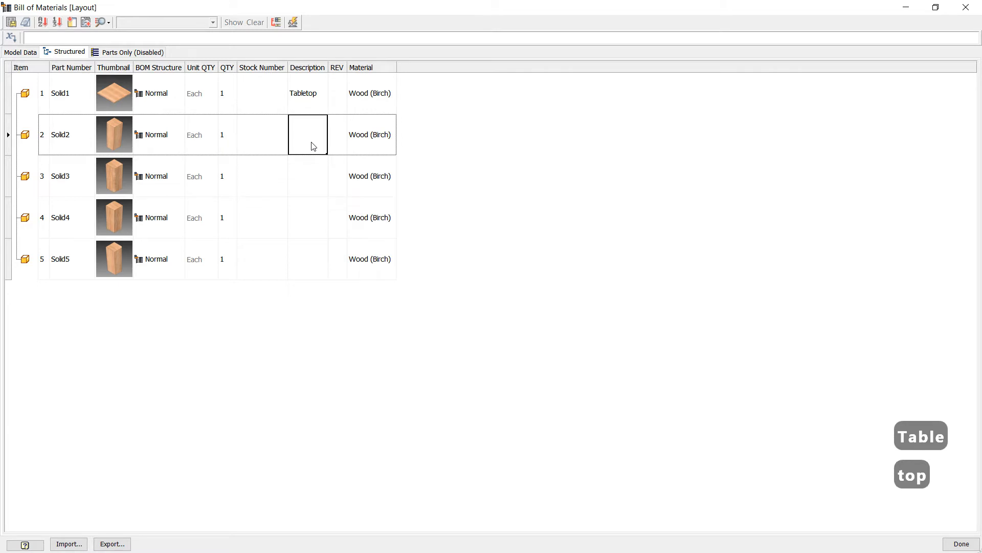
pyautogui.write('Leg')
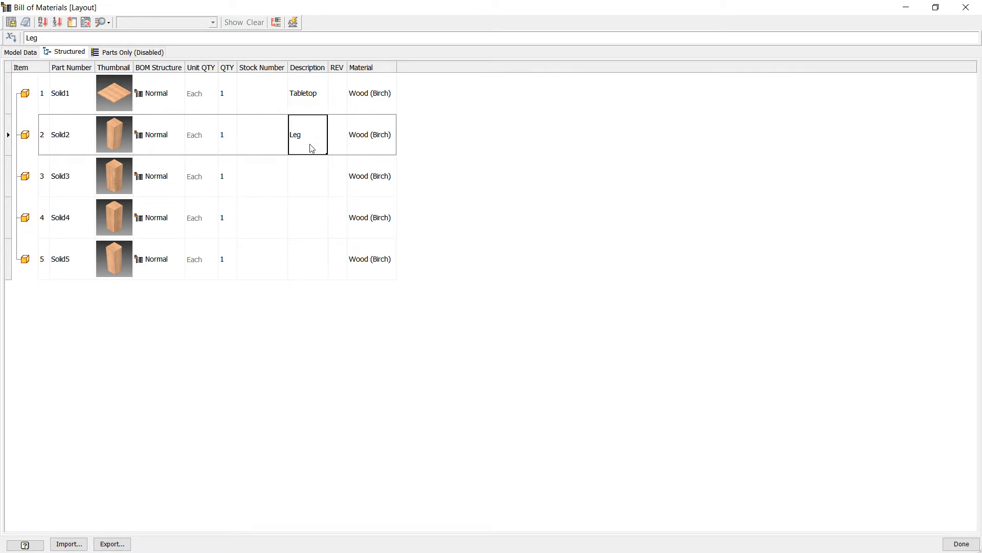
# Copy the Leg description from Solid2 to Solid3, Solid4 and Solid5, and close the bill of materials
pyautogui.rightClick(310, 137)
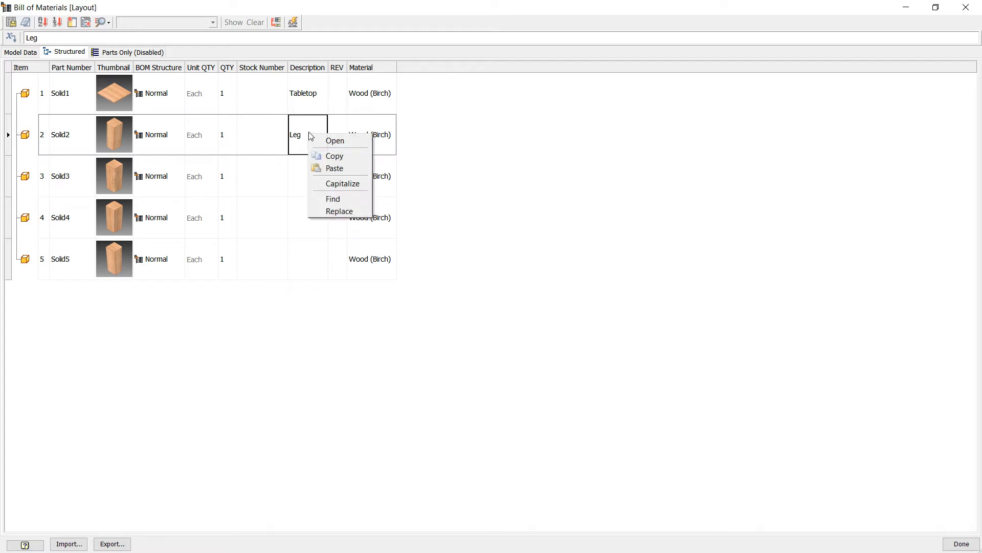
pyautogui.click(335, 156)
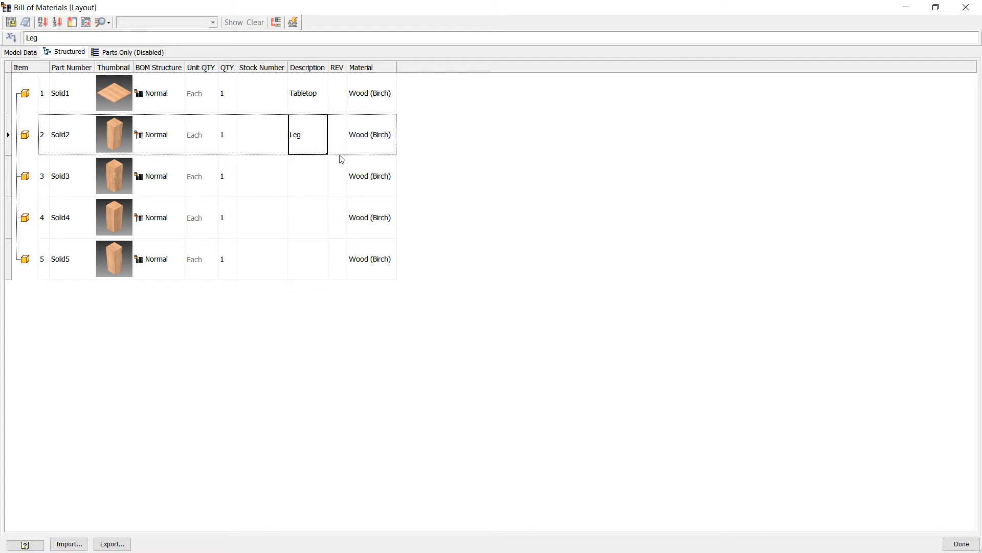
pyautogui.keyDown('shift'); pyautogui.click(313, 268); pyautogui.keyUp('shift')
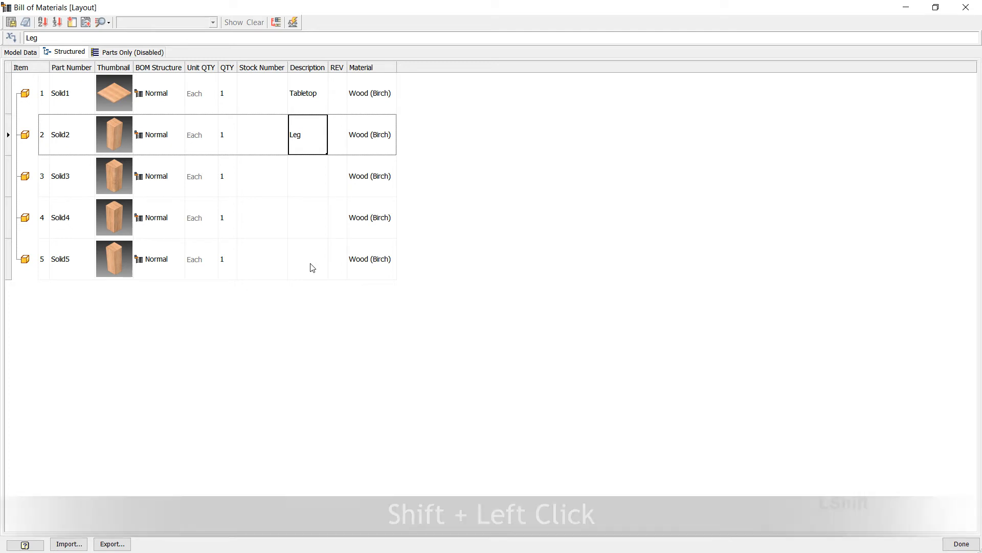
pyautogui.rightClick(309, 211)
pyautogui.click(343, 246)
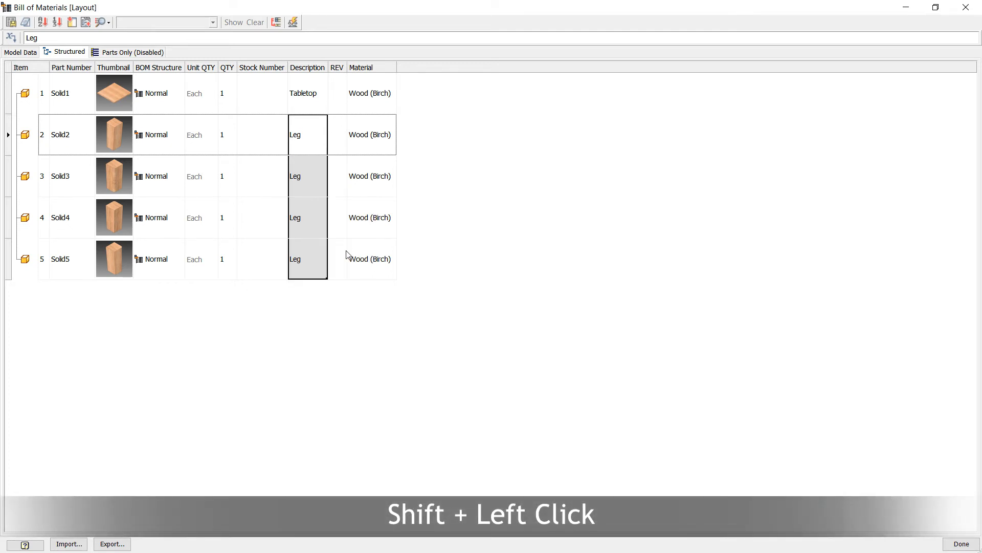
pyautogui.click(309, 127)
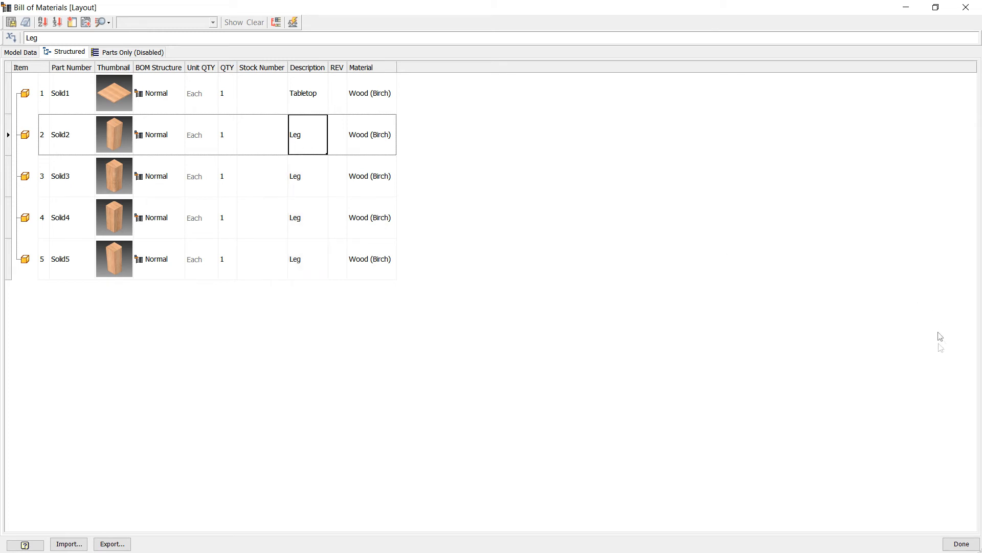
pyautogui.click(962, 543)
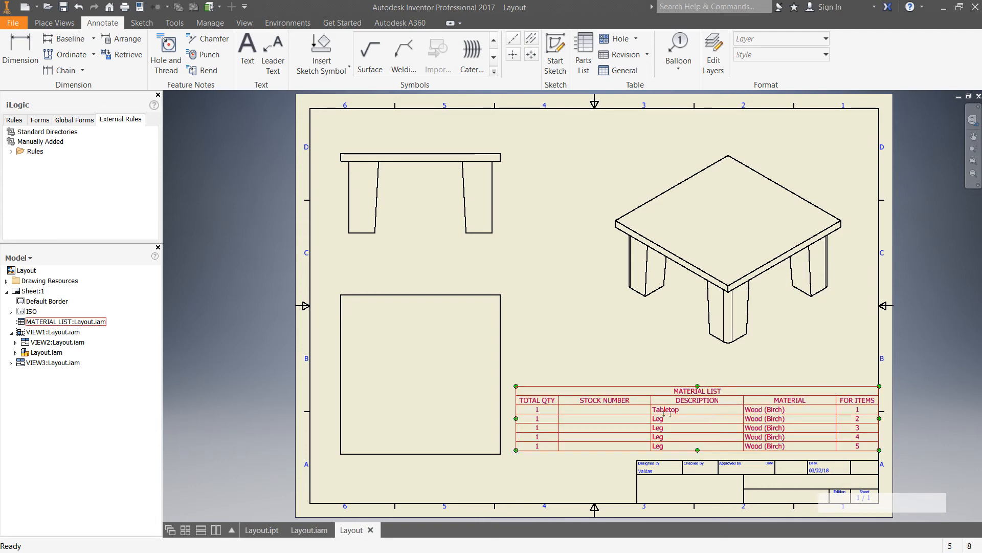
pyautogui.moveTo(617, 340)
pyautogui.mouseDown(button='middle')
pyautogui.moveTo(617, 323)
pyautogui.moveTo(557, 339)
pyautogui.mouseUp(button='middle')
pyautogui.scroll(1, 560, 340)
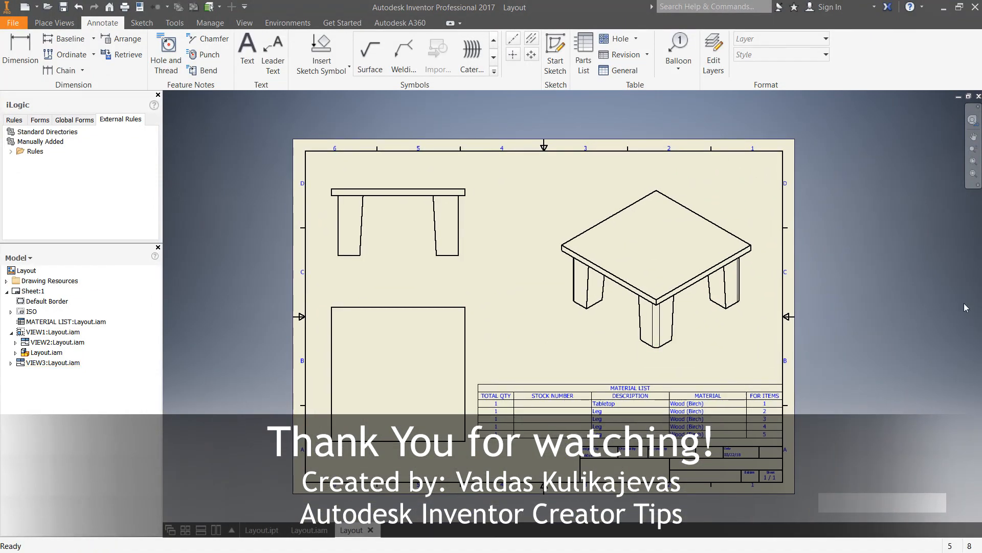